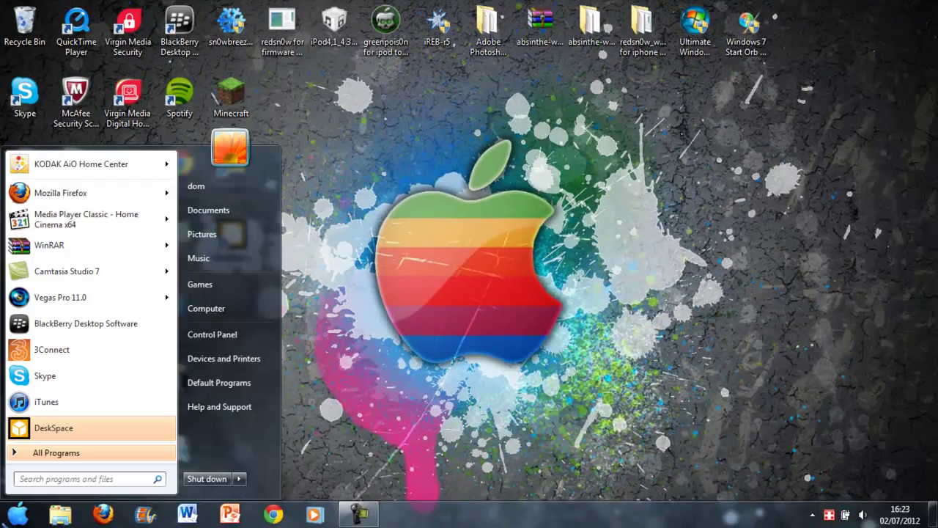
Open Computer's Properties from the Start menu to show the System page with Windows 7 Home Premium SP1.
key("Escape")
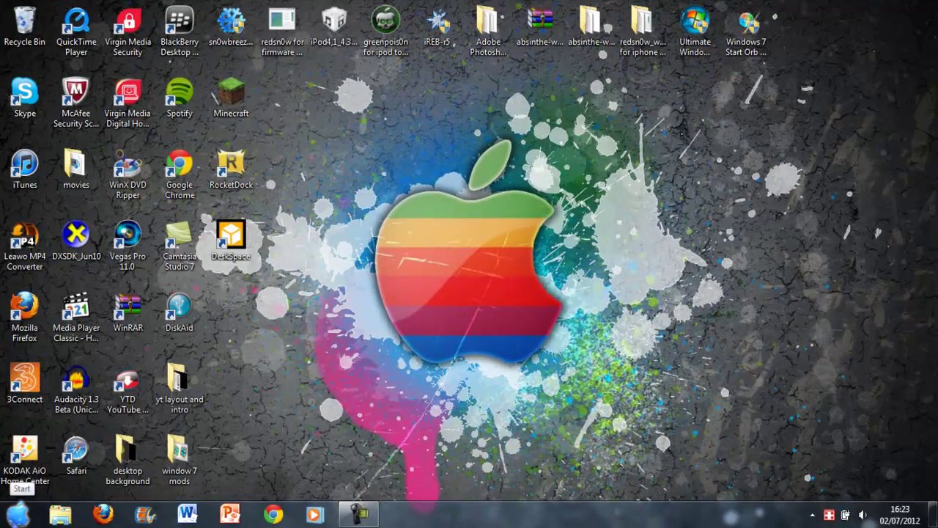
left_click(19, 515)
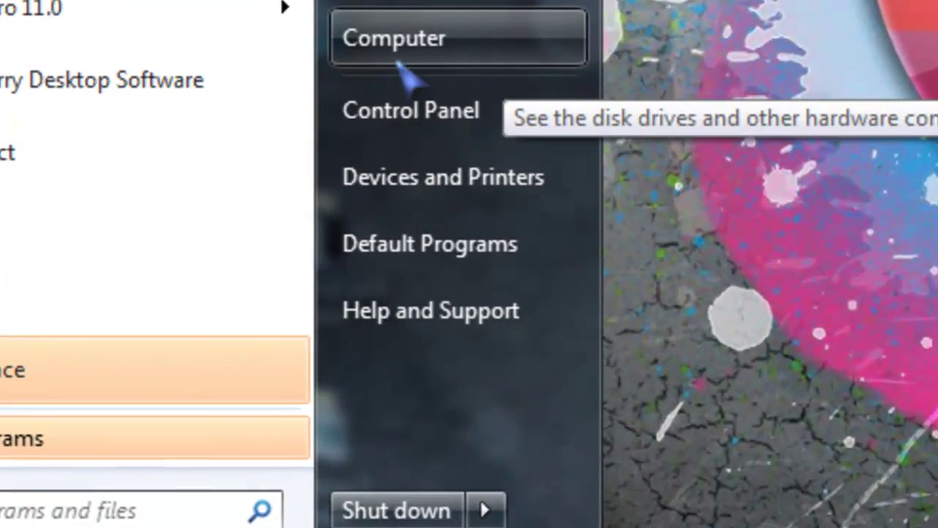
right_click(396, 62)
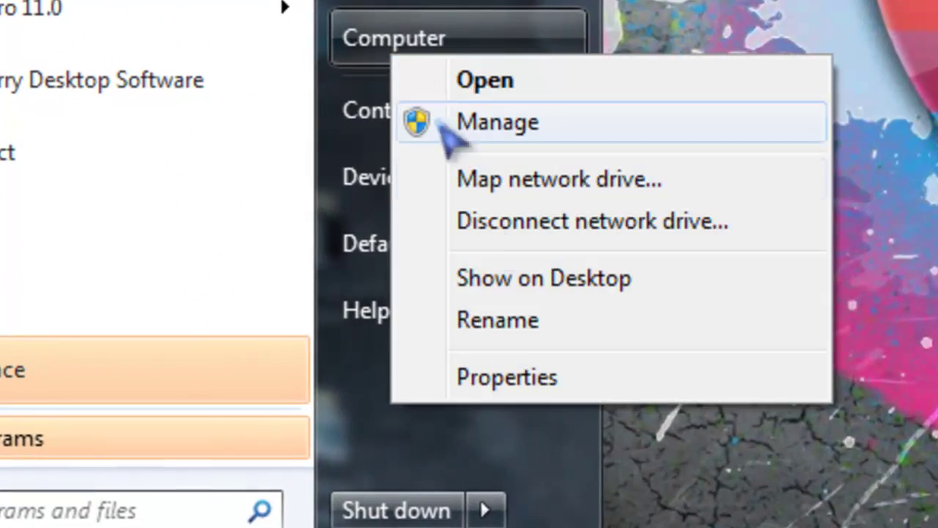
left_click(550, 377)
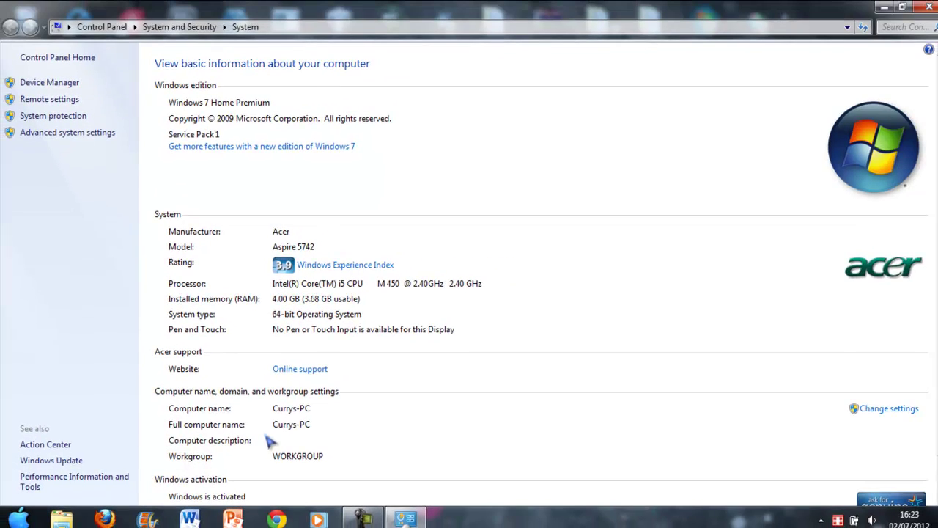
key("super")
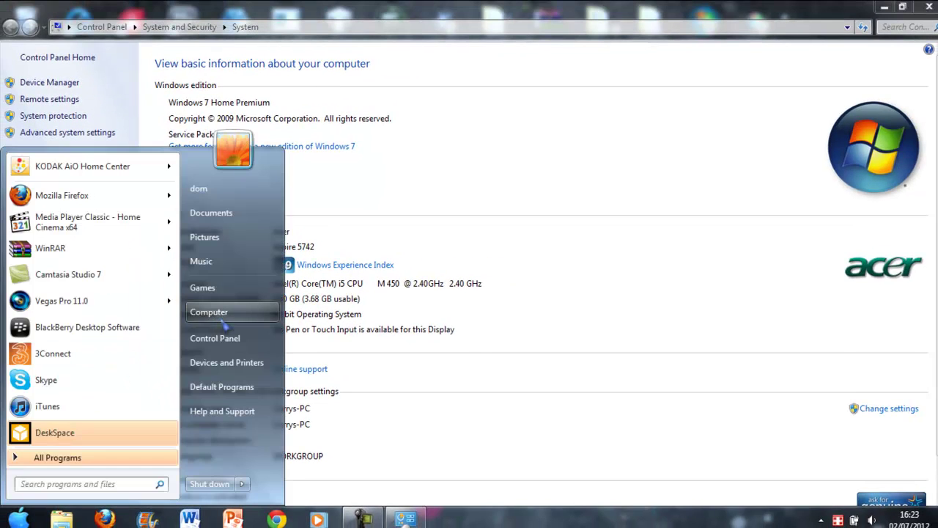
right_click(223, 315)
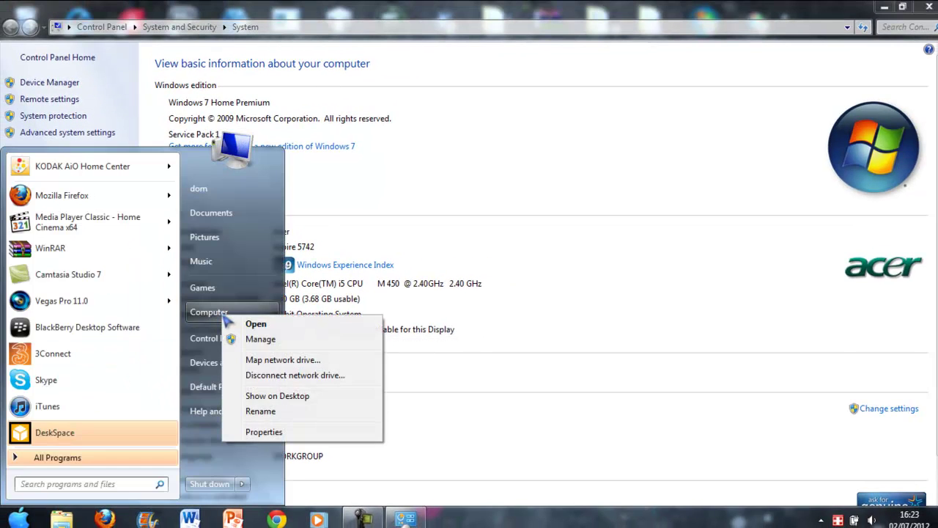
left_click(264, 431)
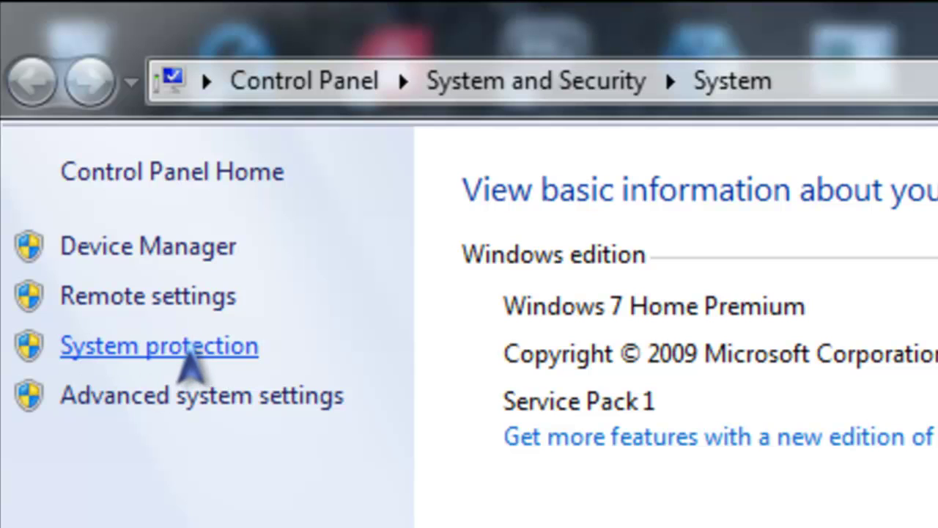
Open System protection and select the Acer (C:) (System) drive.
left_click(183, 355)
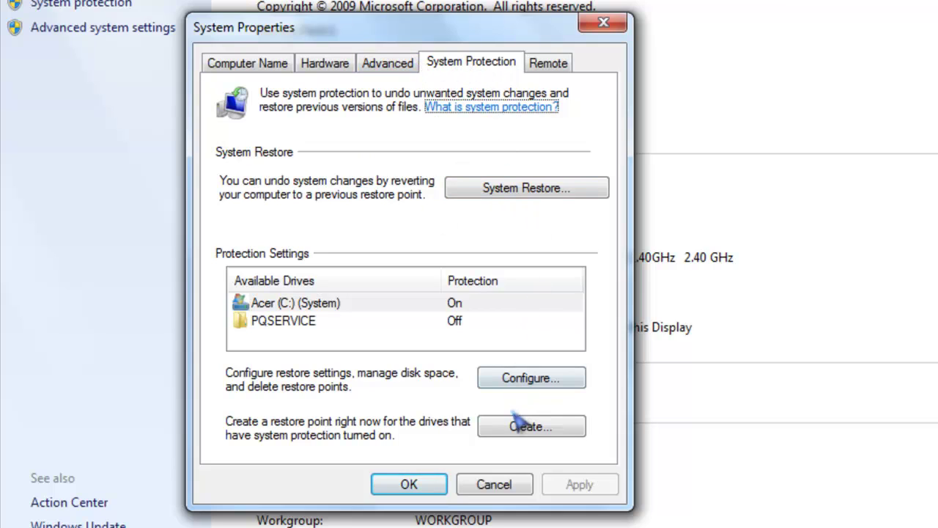
left_click(322, 311)
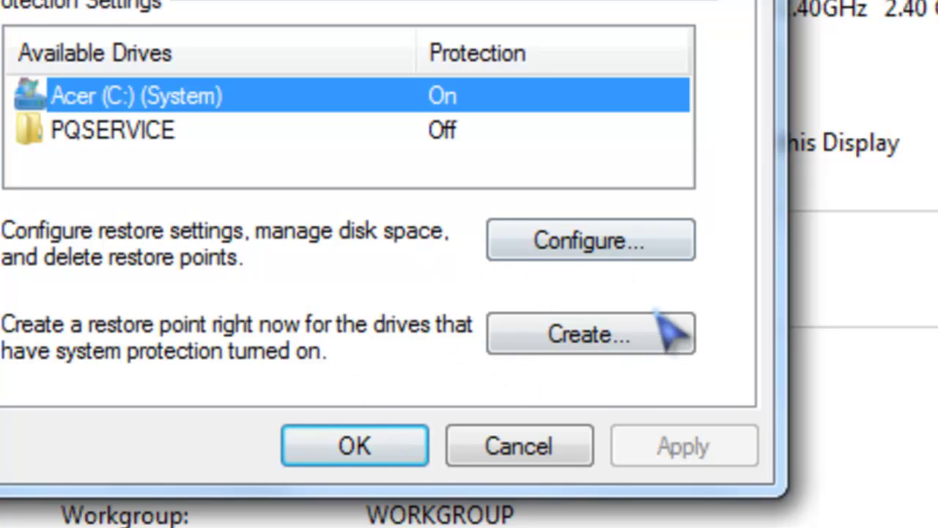
Create a restore point named 'windows 7 start button change 2' and wait for success.
left_click(603, 350)
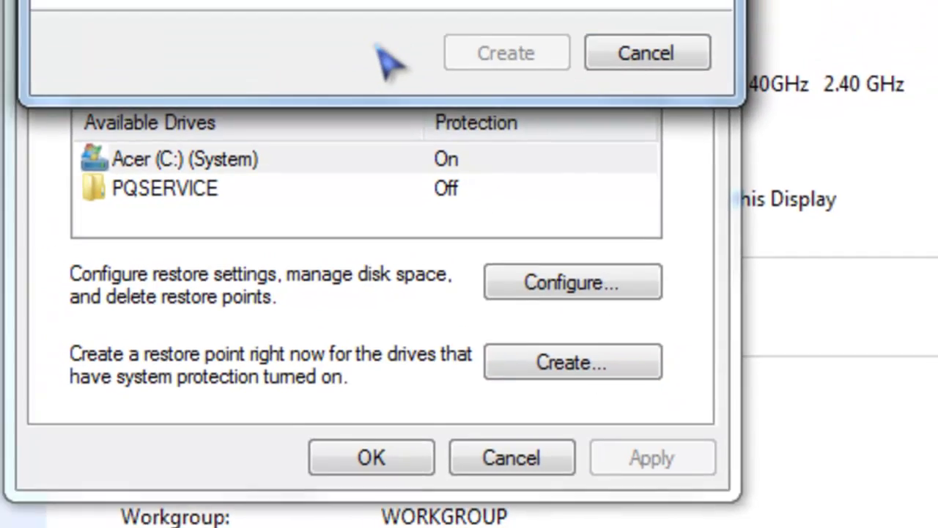
type("wind")
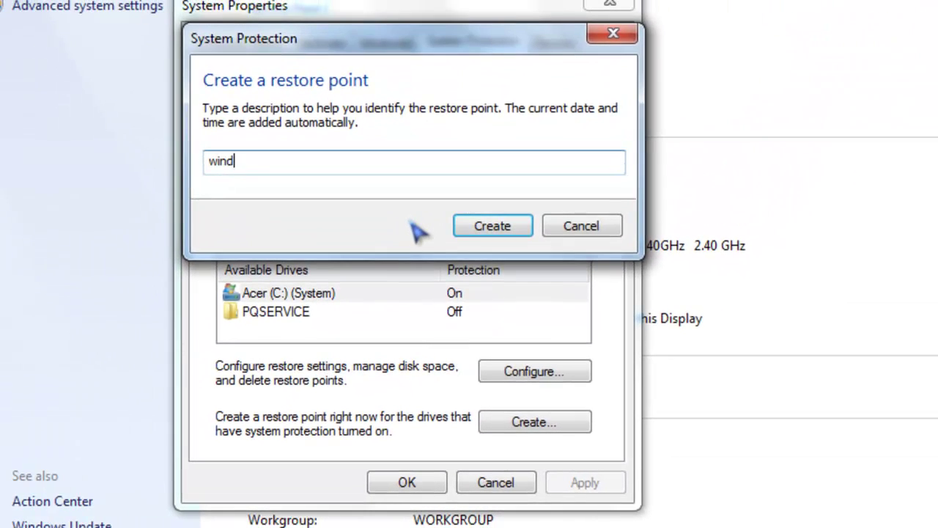
type("ows 7 start button change 2")
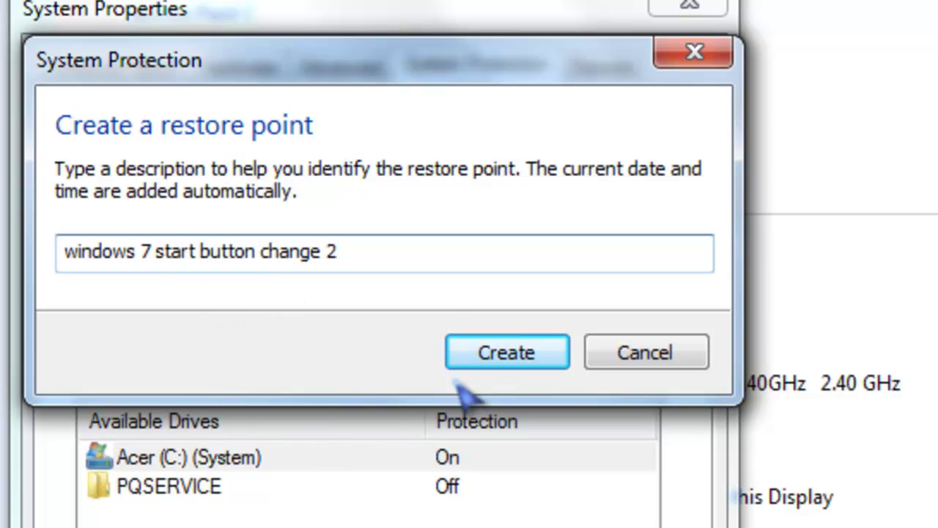
left_click(546, 357)
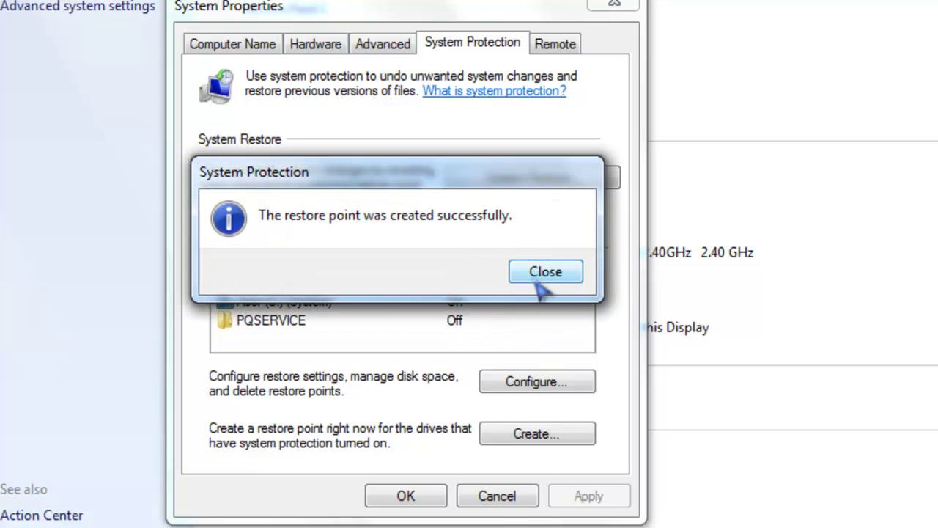
Close the System Properties windows and open deviantART's 'windows 7 orbs' results in Firefox.
left_click(544, 273)
left_click(614, 6)
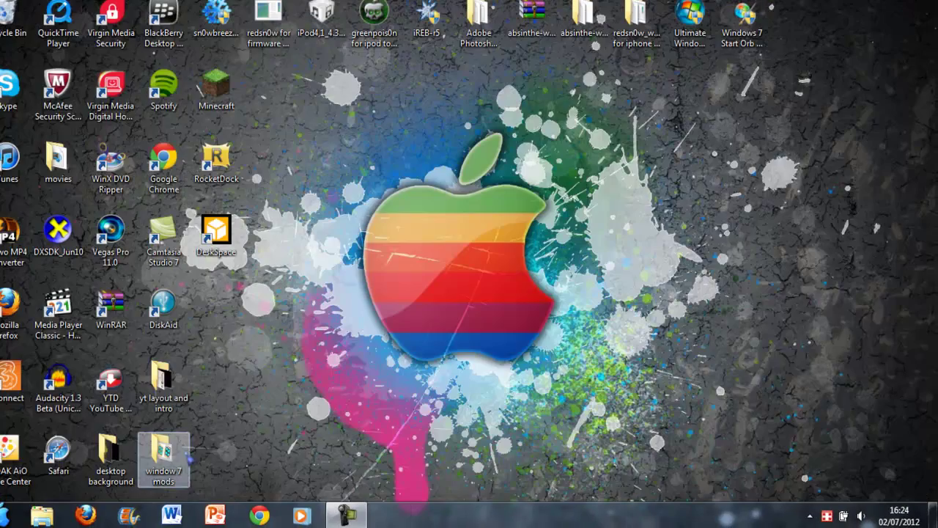
left_click(85, 515)
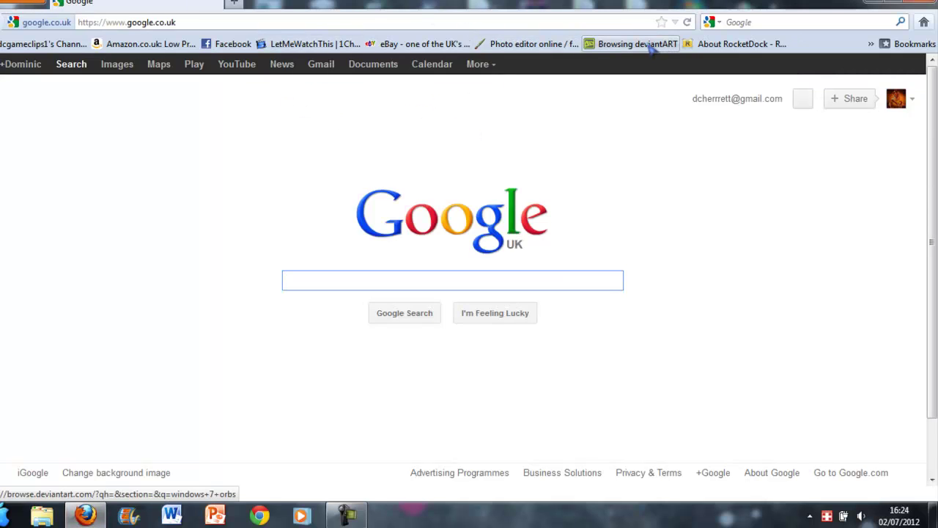
left_click(648, 43)
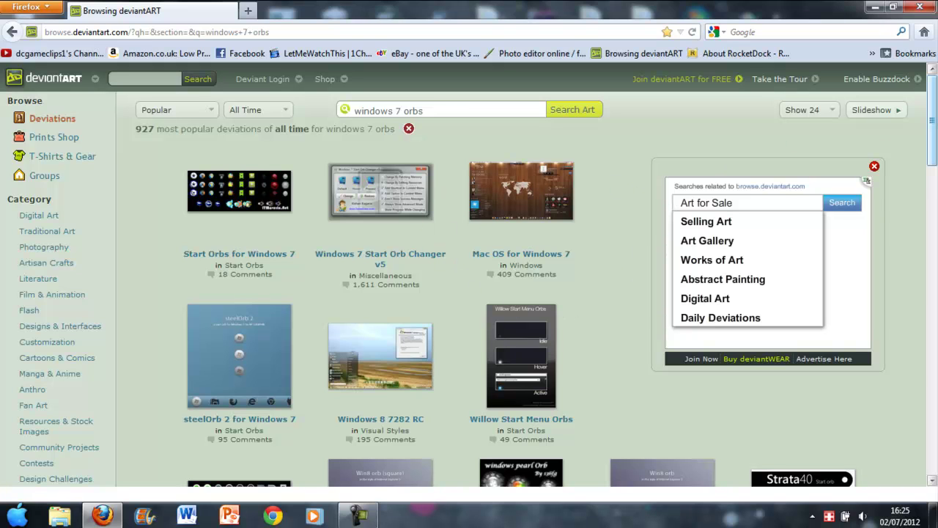
Scroll down the deviantART results to reach the biohazard orbs.
scroll(469, 275, "down", 3)
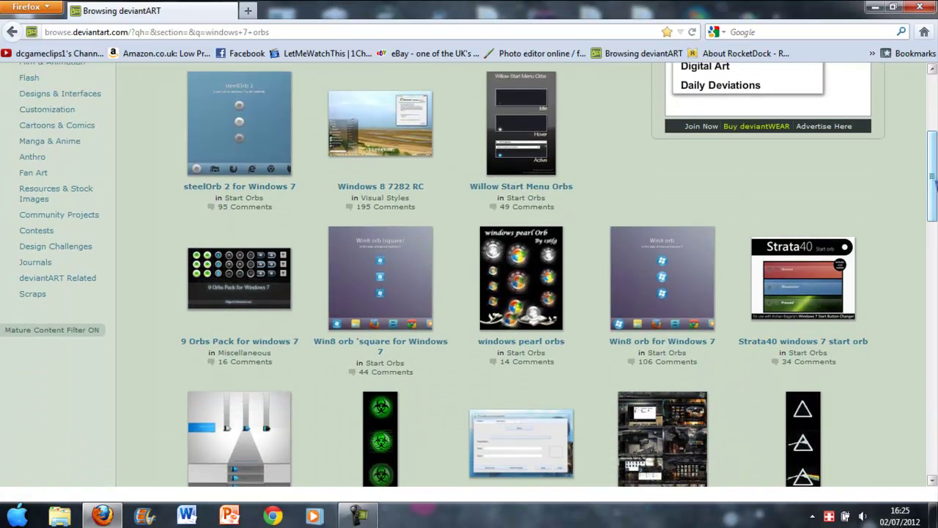
scroll(469, 275, "down", 3)
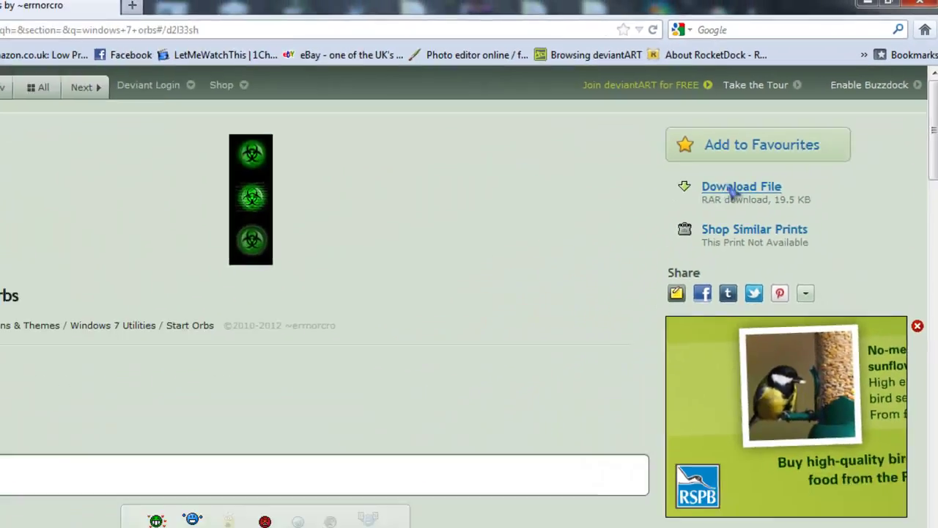
Download the biohazard orbs RAR and extract both orb bitmaps onto the desktop.
left_click(736, 186)
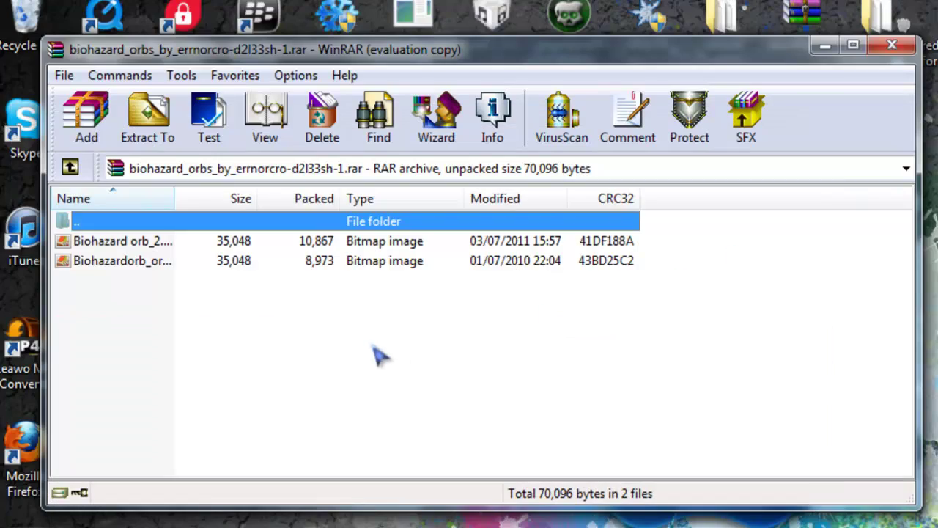
left_click_drag(369, 333, 433, 252)
left_click_drag(432, 252, 462, 252)
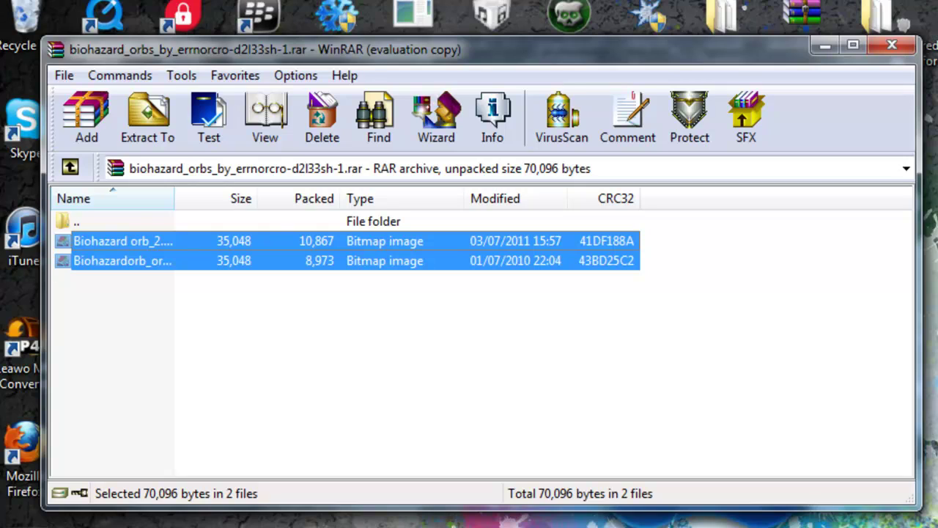
left_click_drag(461, 251, 462, 452)
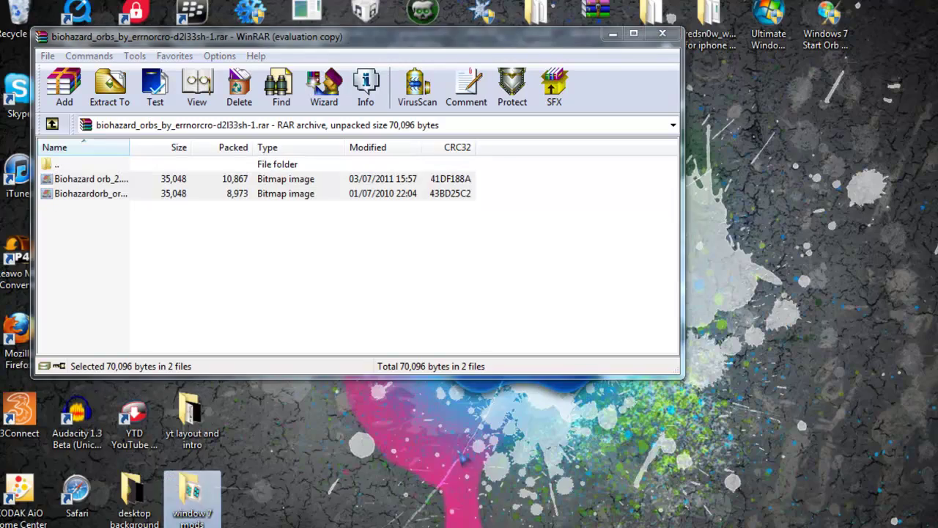
Move both biohazard bitmaps from the desktop into the window 7 mods folder.
left_click(663, 35)
left_click_drag(572, 370, 255, 525)
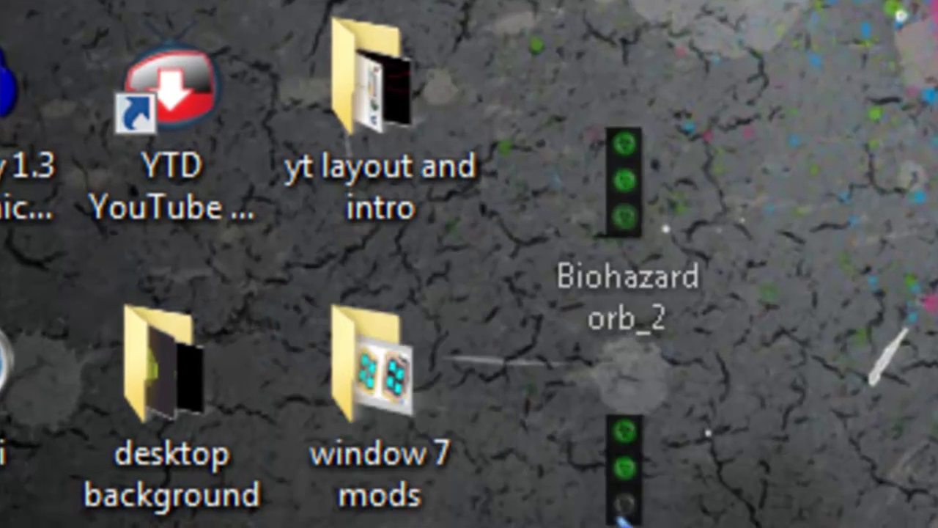
left_click_drag(619, 520, 410, 433)
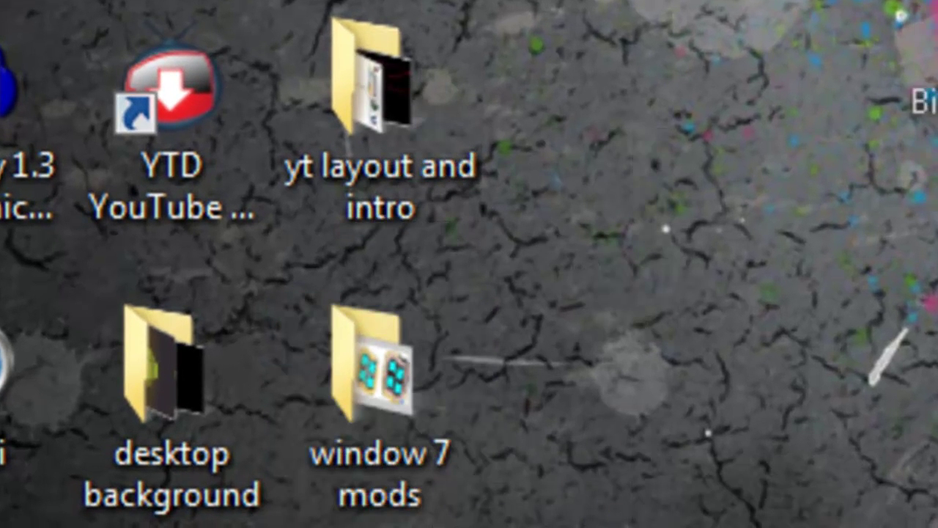
left_click_drag(937, 66, 480, 501)
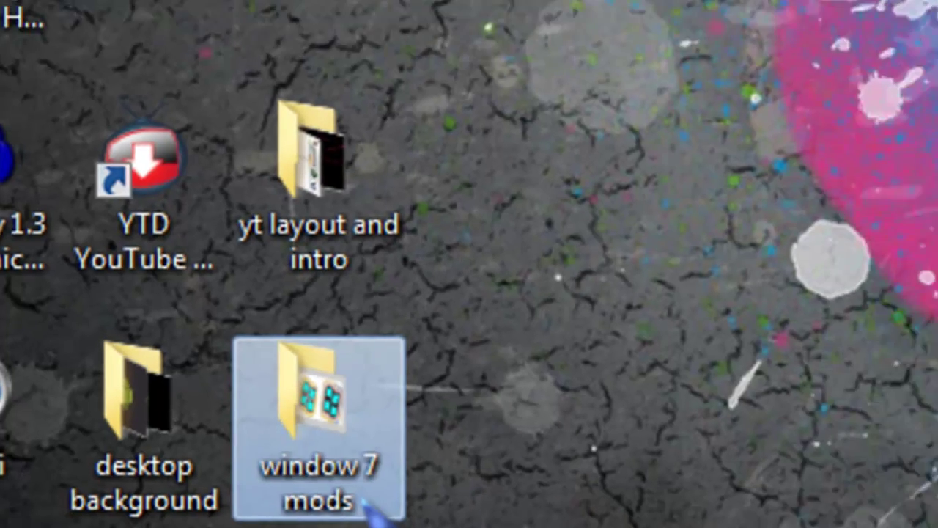
double_click(438, 498)
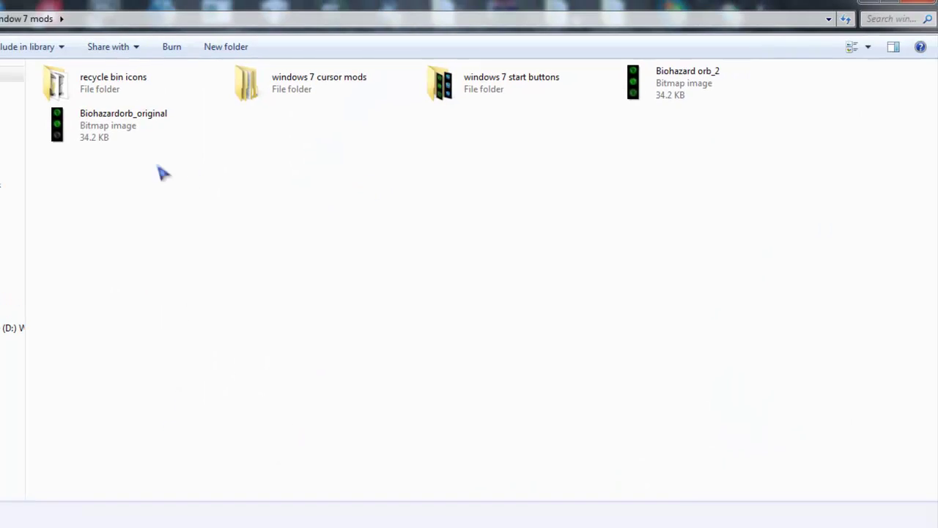
Move Biohazard orb_2 and Biohazardorb_original into windows 7 start buttons, replacing the existing copies.
left_click_drag(689, 100, 500, 103)
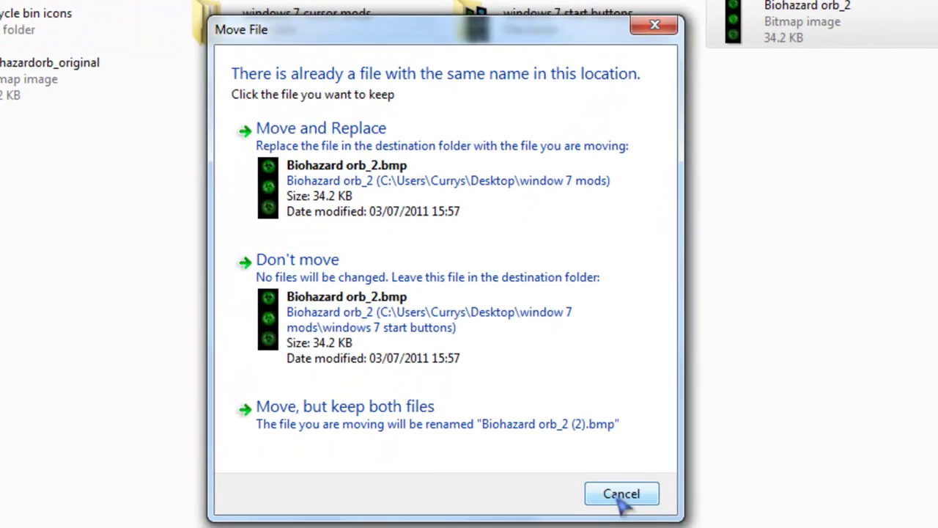
left_click(664, 28)
left_click_drag(789, 42, 616, 52)
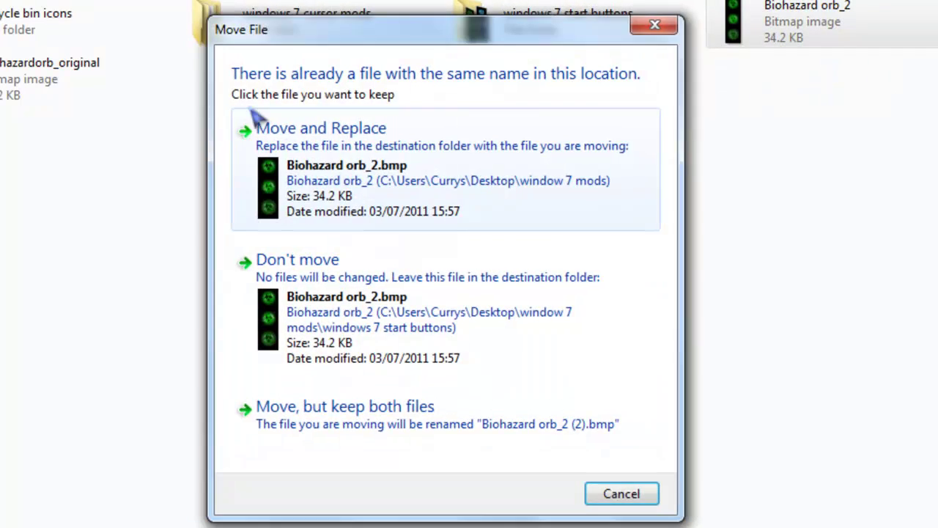
left_click(350, 157)
left_click_drag(769, 25, 599, 37)
left_click(466, 203)
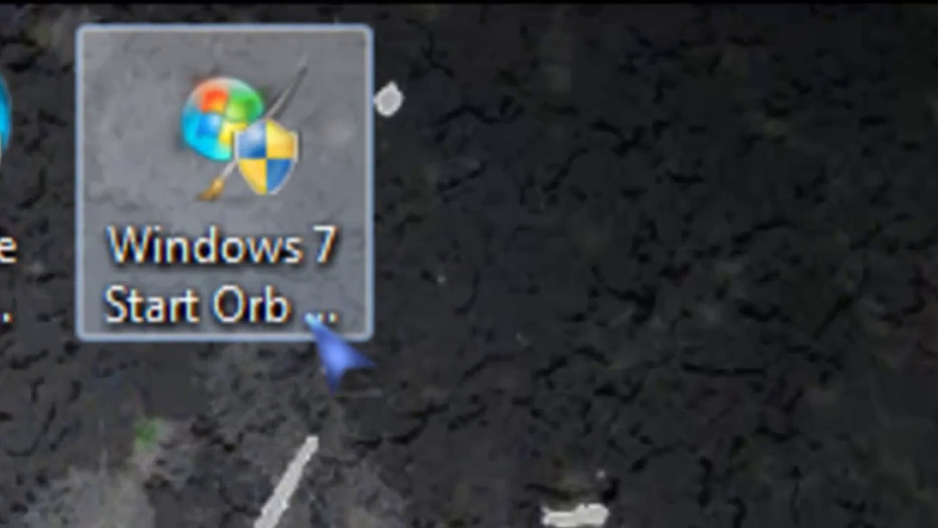
Apply Biohazardorb_original from the windows 7 start buttons folder as the start orb.
left_click(762, 56)
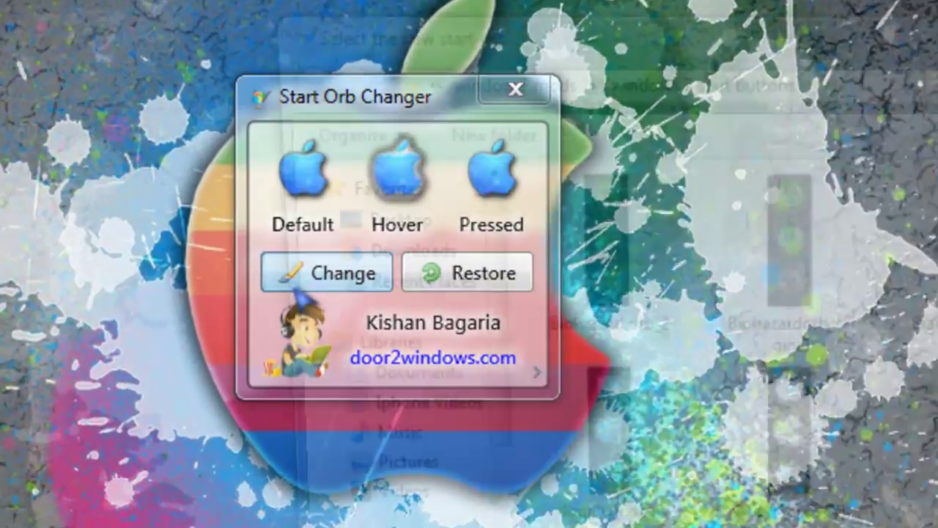
left_click(517, 210)
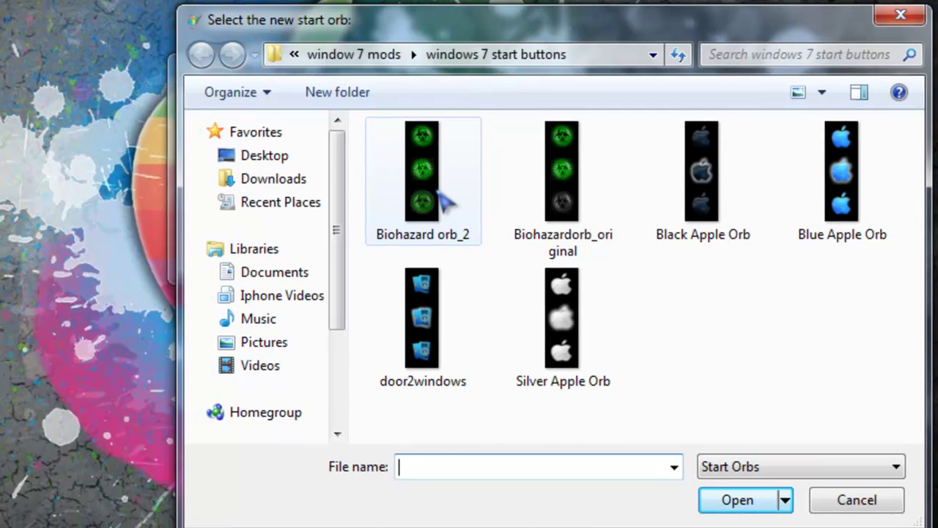
left_click(444, 199)
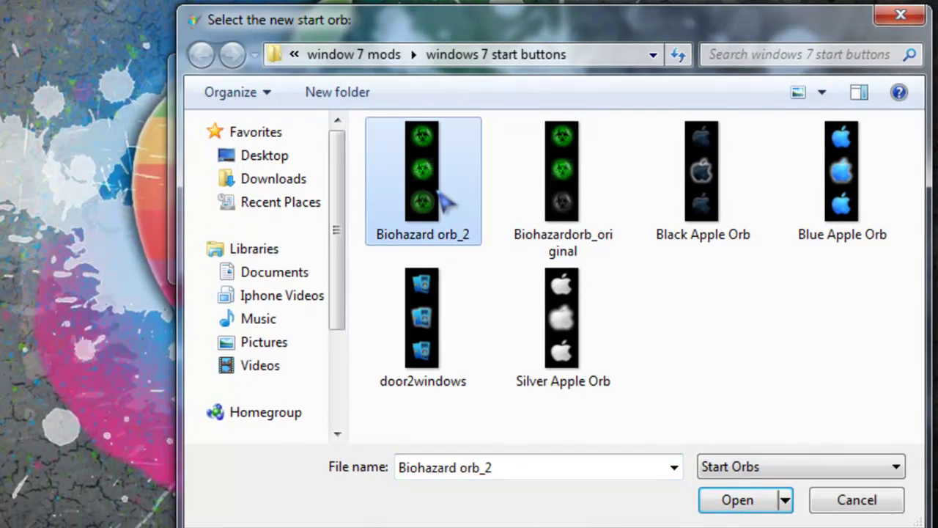
left_click(597, 232)
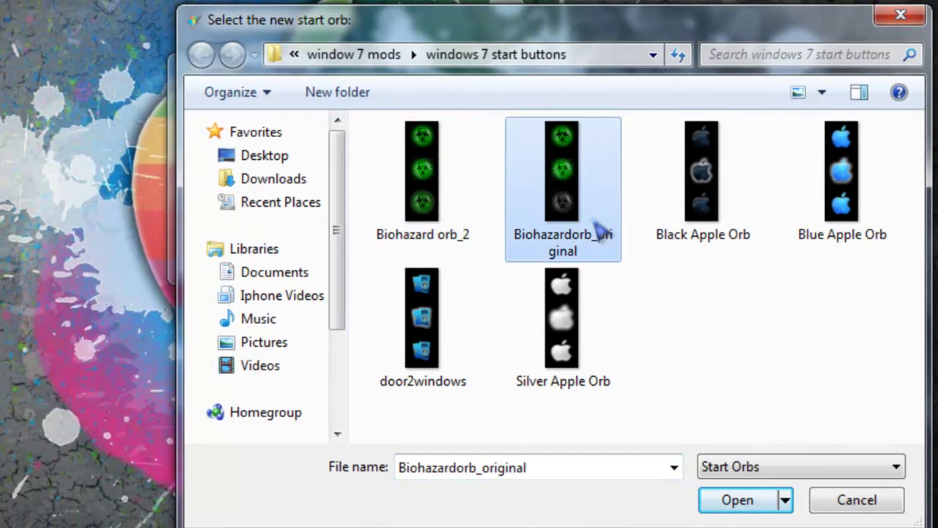
double_click(561, 192)
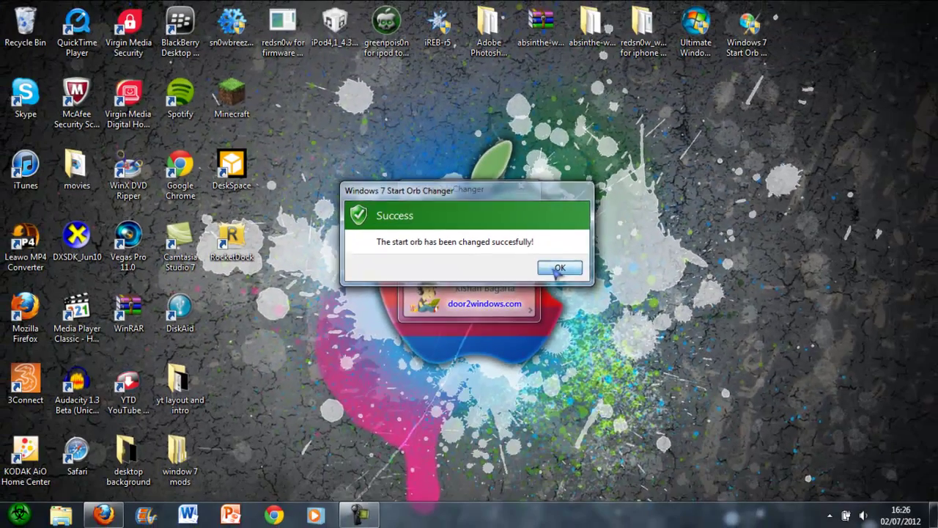
Dismiss the success message and move the taskbar to other edges and back to check the orb.
left_click(559, 268)
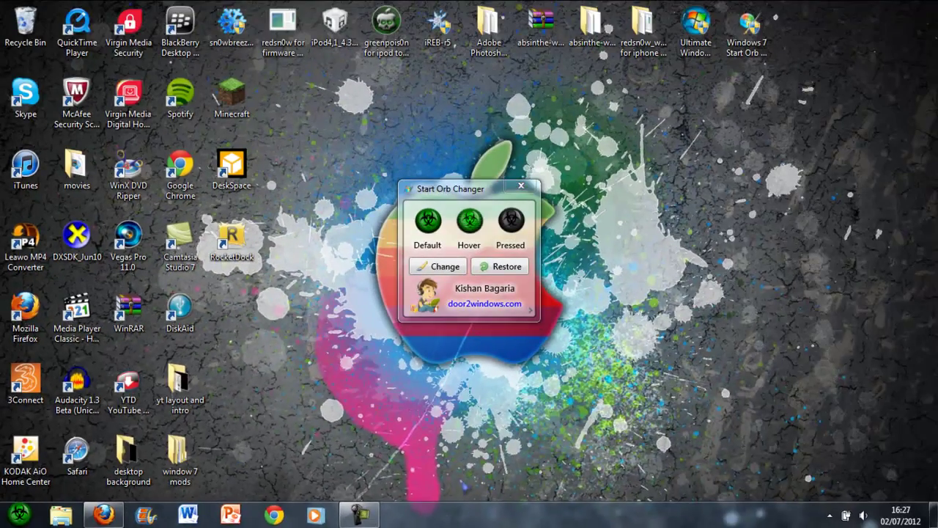
mouse_move(586, 514)
left_mouse_down()
mouse_move(920, 264)
mouse_move(18, 264)
mouse_move(586, 514)
left_mouse_up()
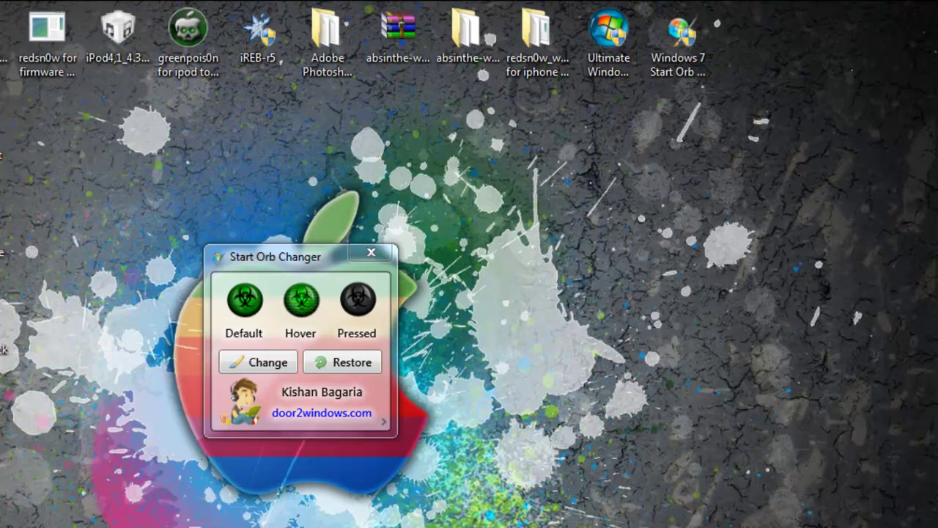
Restore the original start orb, then apply the blue door2windows orb.
left_click(351, 362)
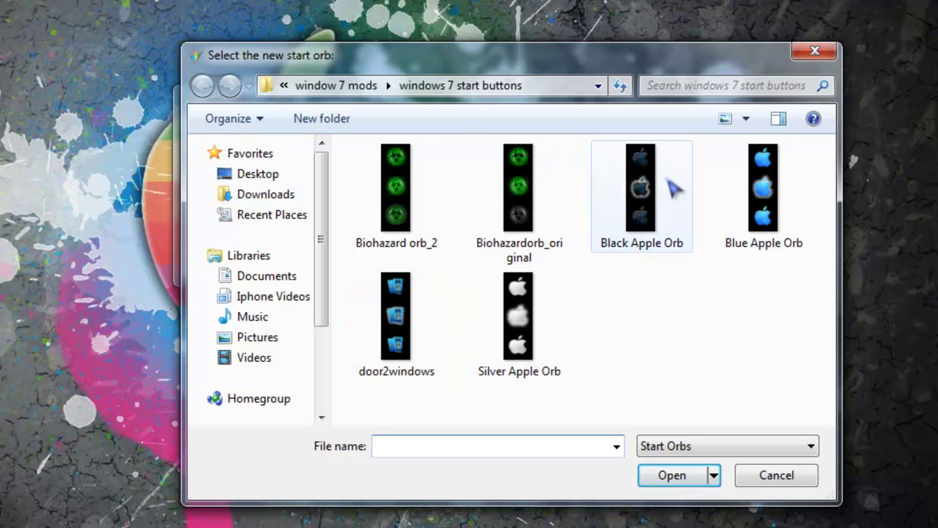
double_click(399, 352)
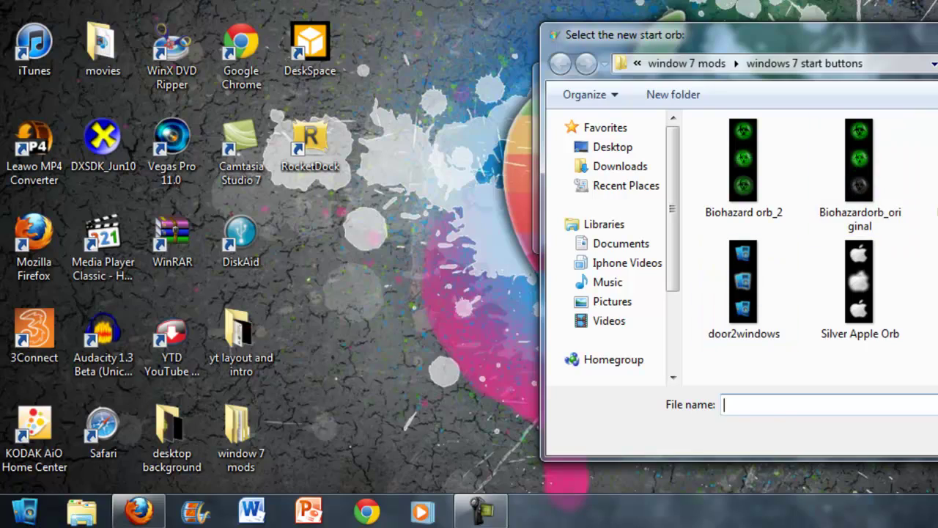
Confirm the orb change so Explorer restarts showing the blue door2windows start orb.
key("Return")
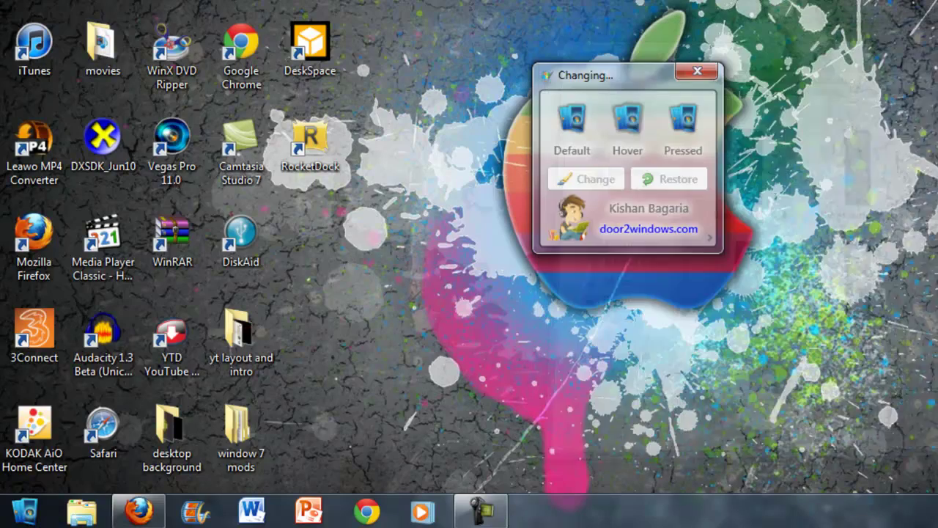